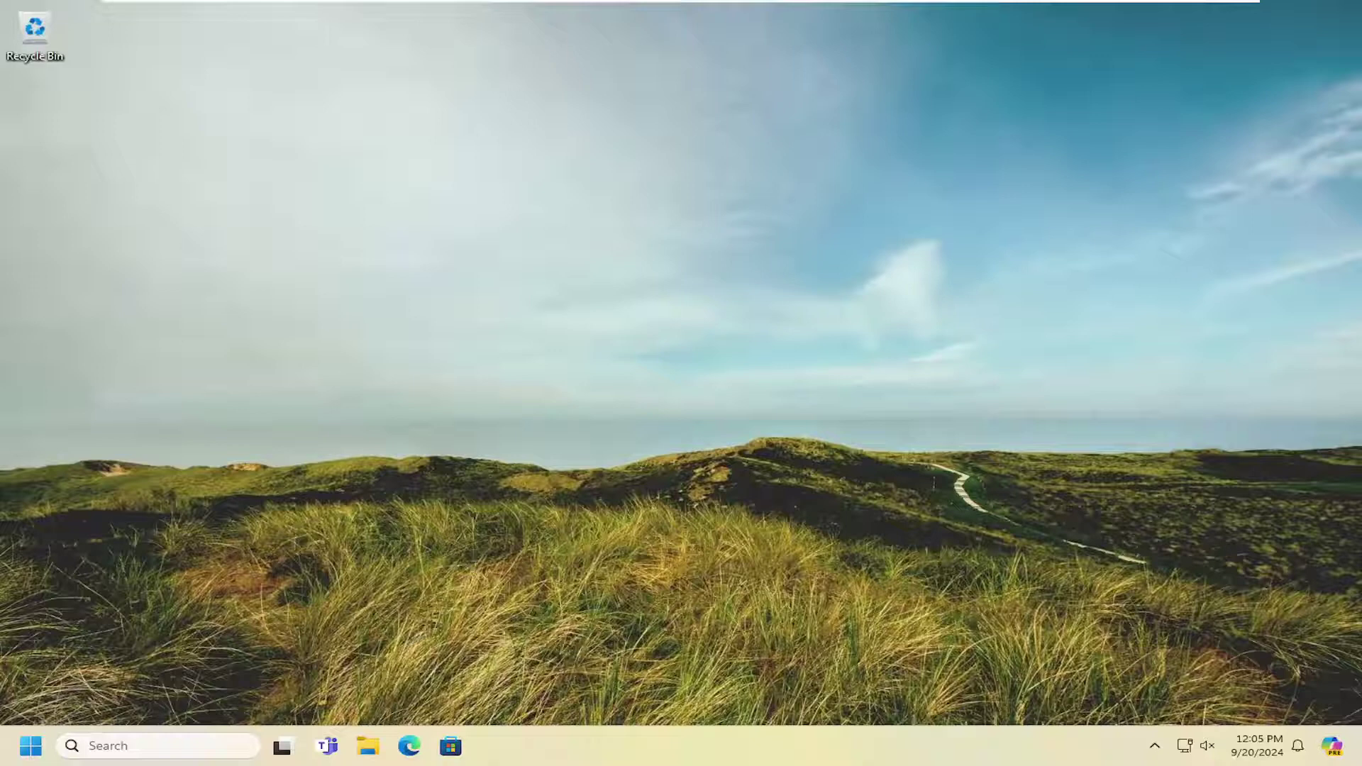
- Open Add or remove programs by searching 'programs' in the Start menu
left_click(22, 751)
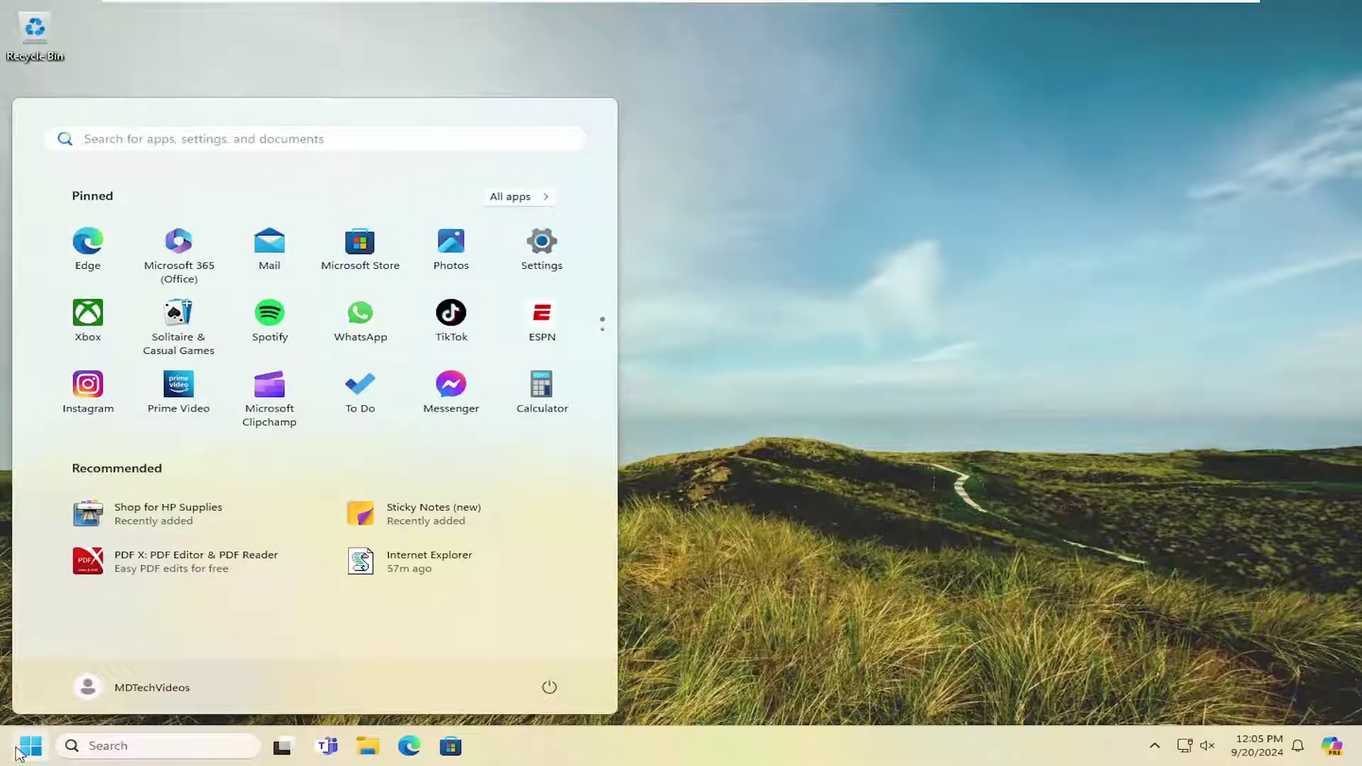
type("programs")
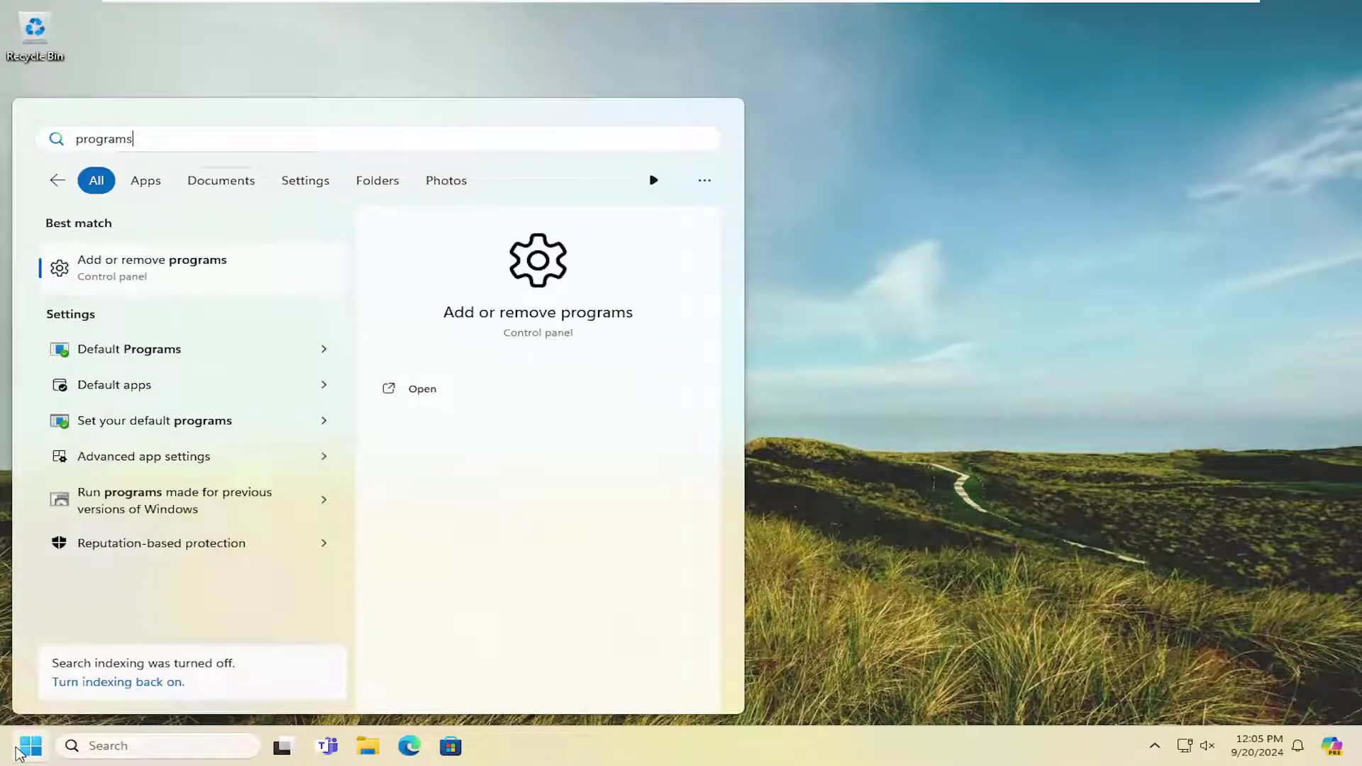
left_click(170, 270)
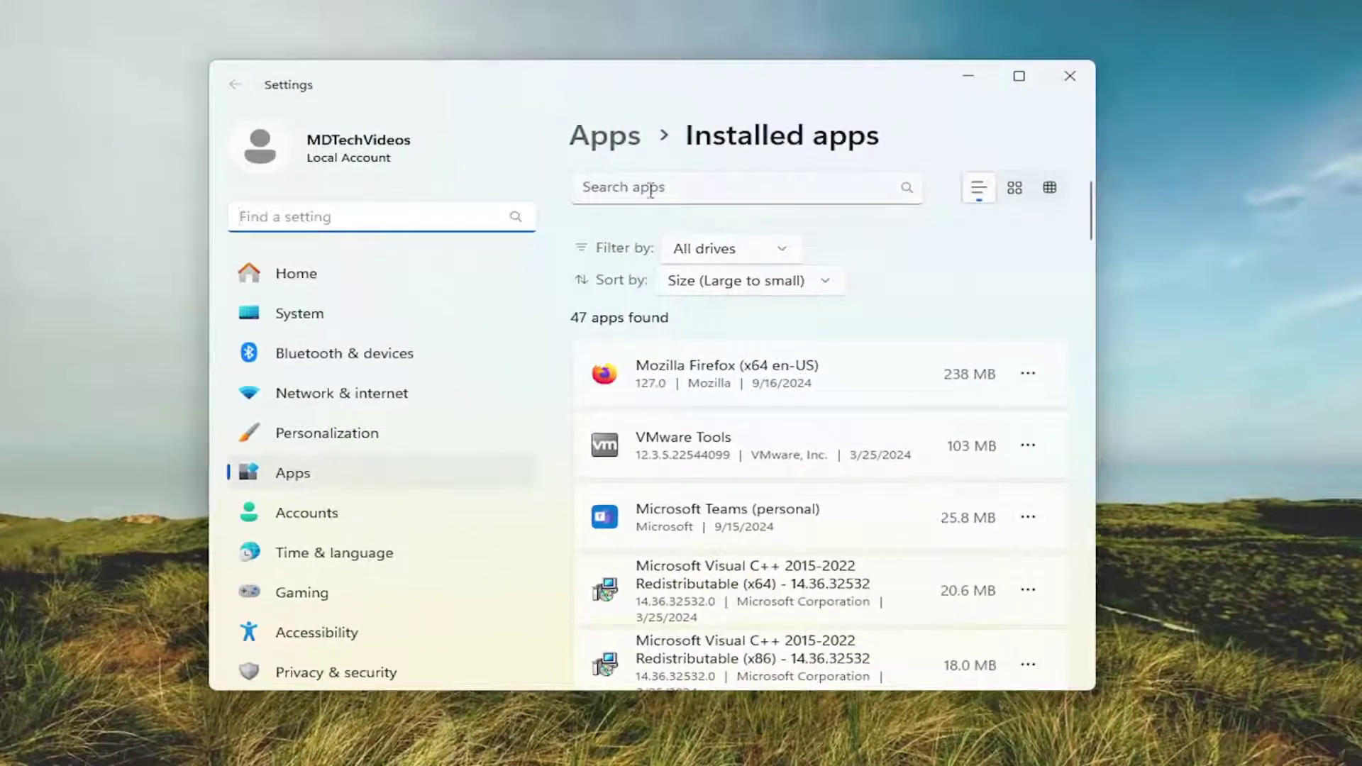
- Filter the installed apps to 'edge' and choose Modify for Microsoft Edge
left_click(658, 187)
type("edge")
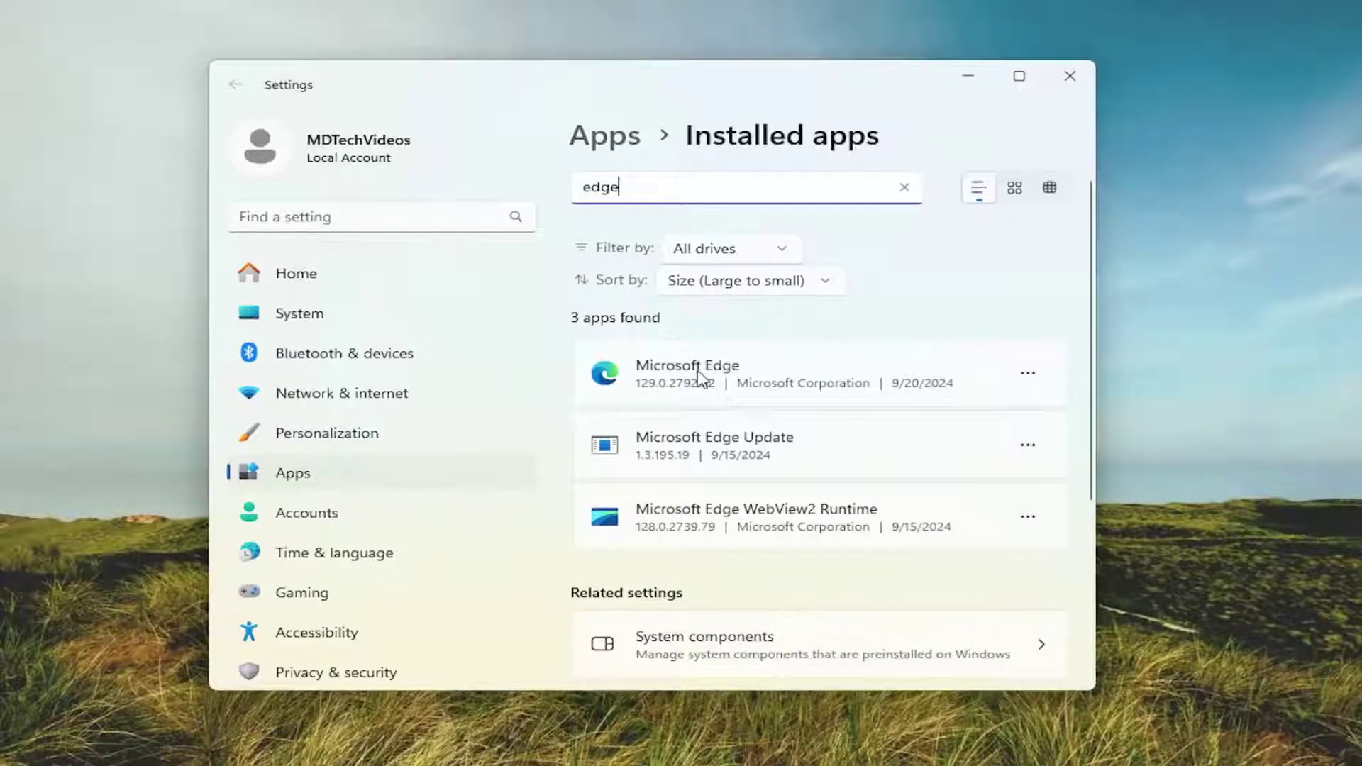
left_click(1027, 376)
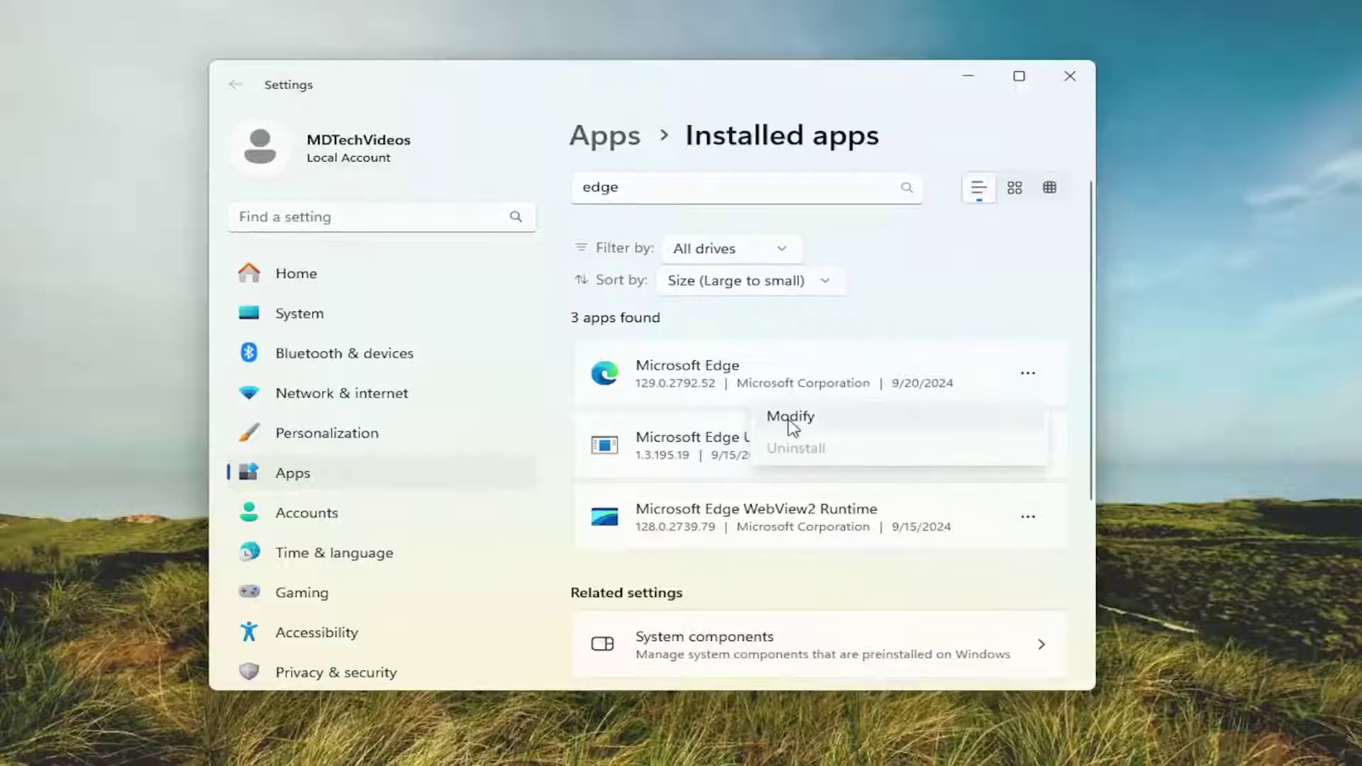
left_click(793, 420)
- Approve the UAC prompt and run Repair to reinstall Microsoft Edge
left_click(514, 583)
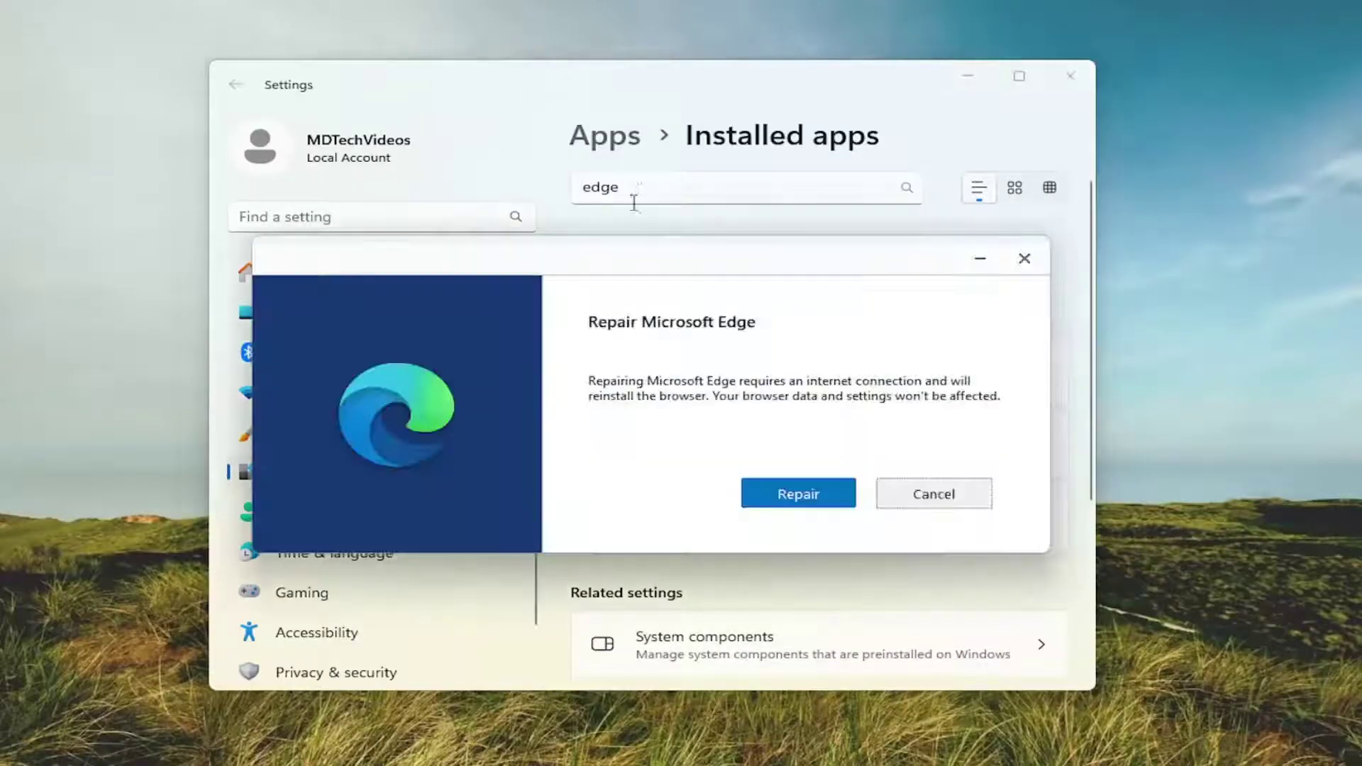
left_click(785, 499)
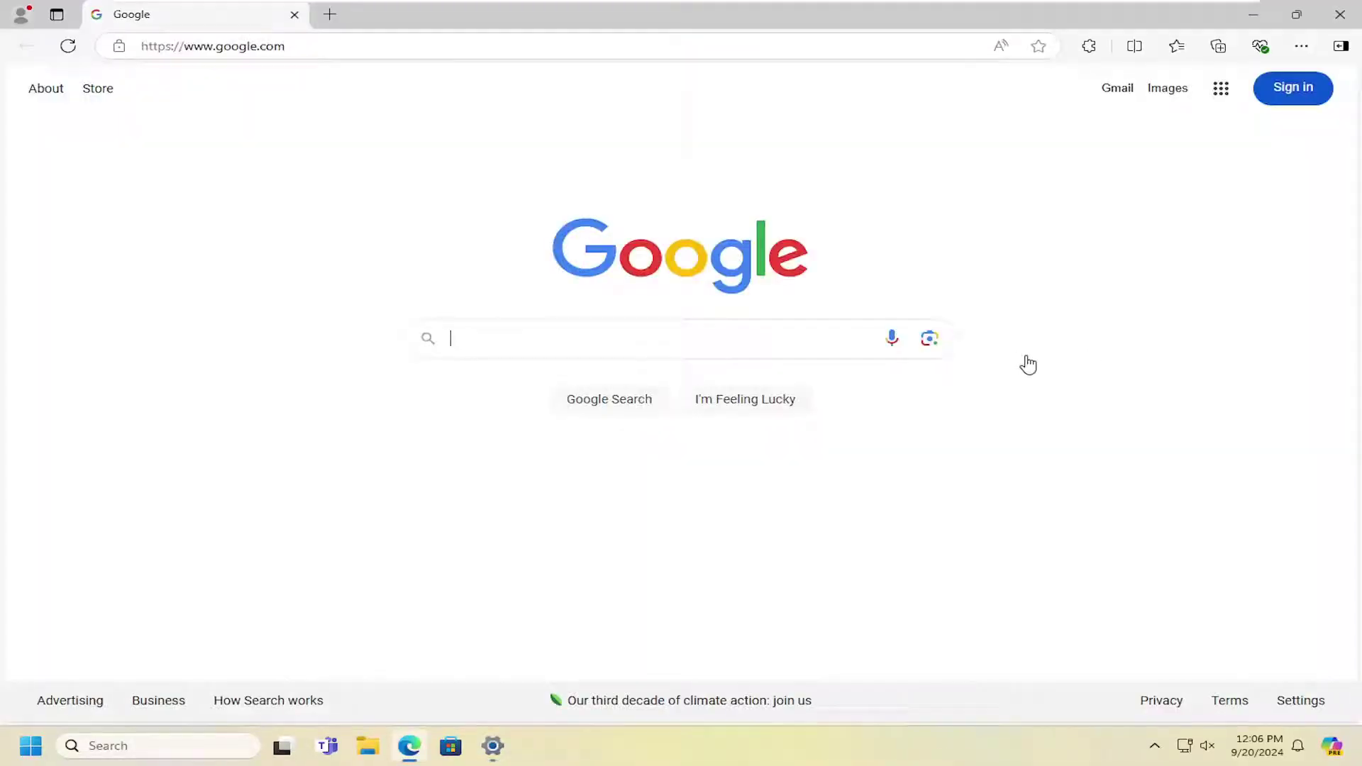
- Close Edge and Settings, then launch Services from a 'services' Start search
left_click(1343, 19)
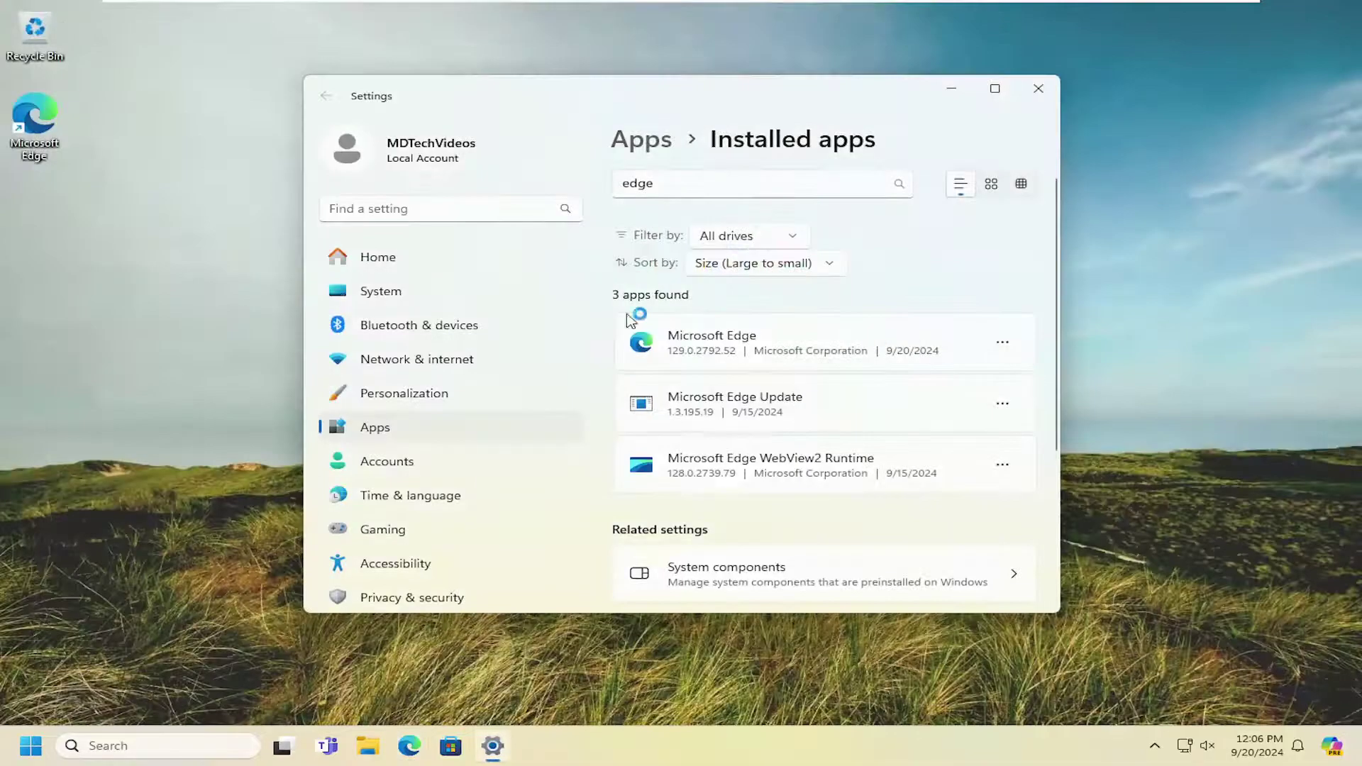
left_click(1038, 90)
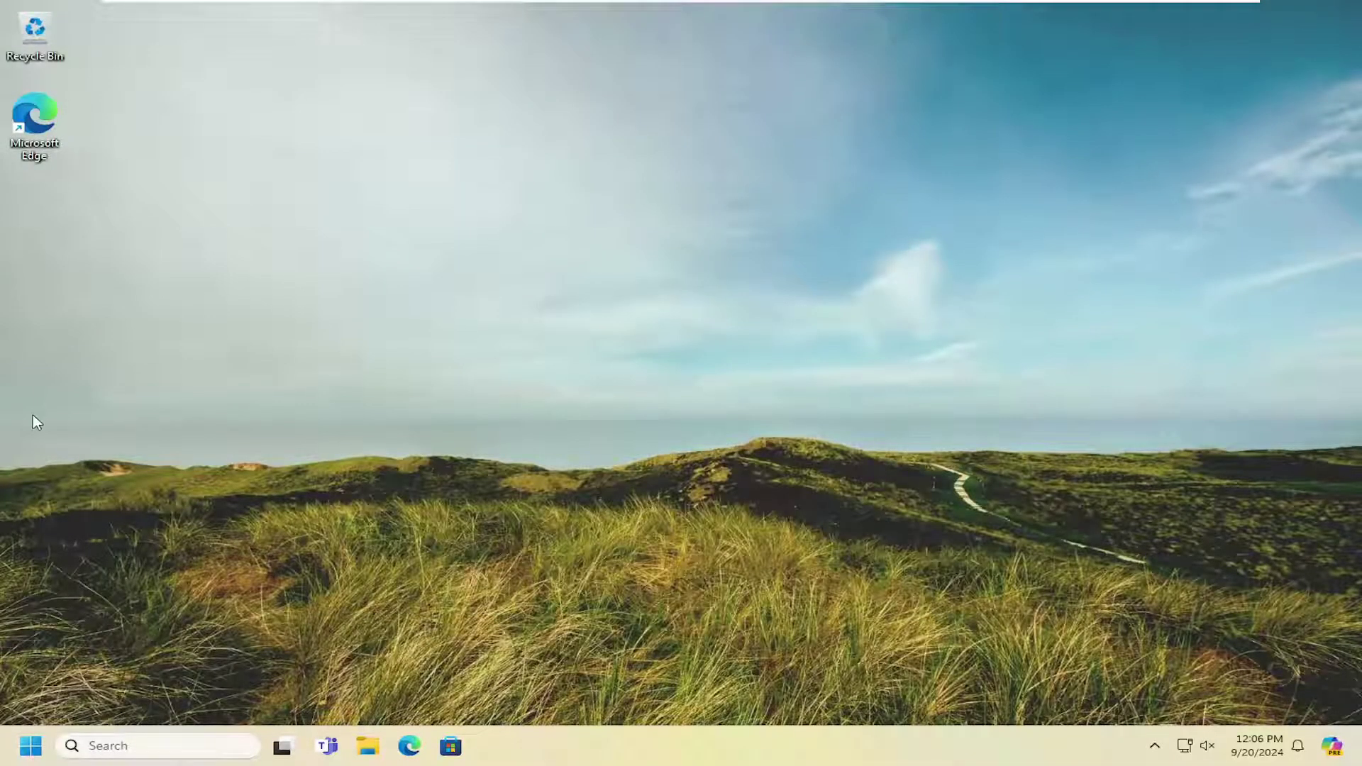
left_click(31, 747)
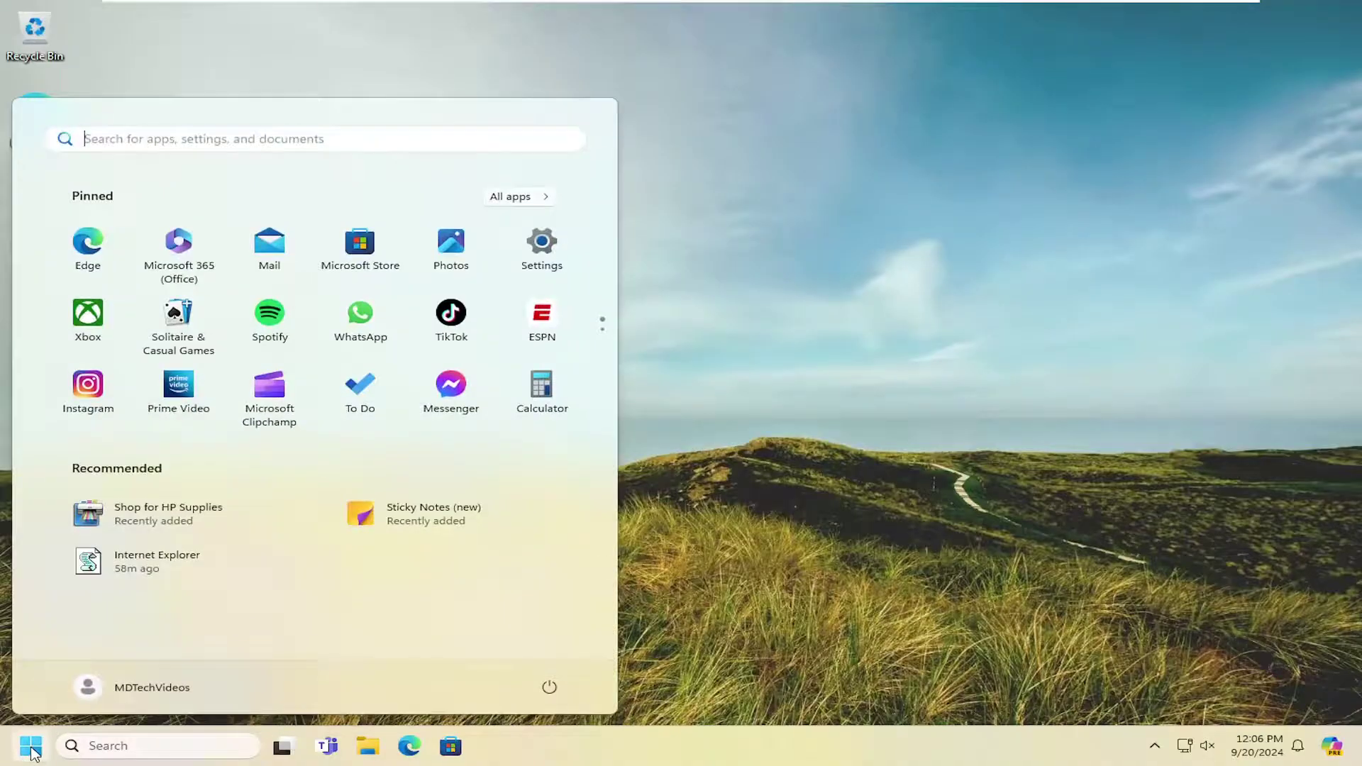
type("services")
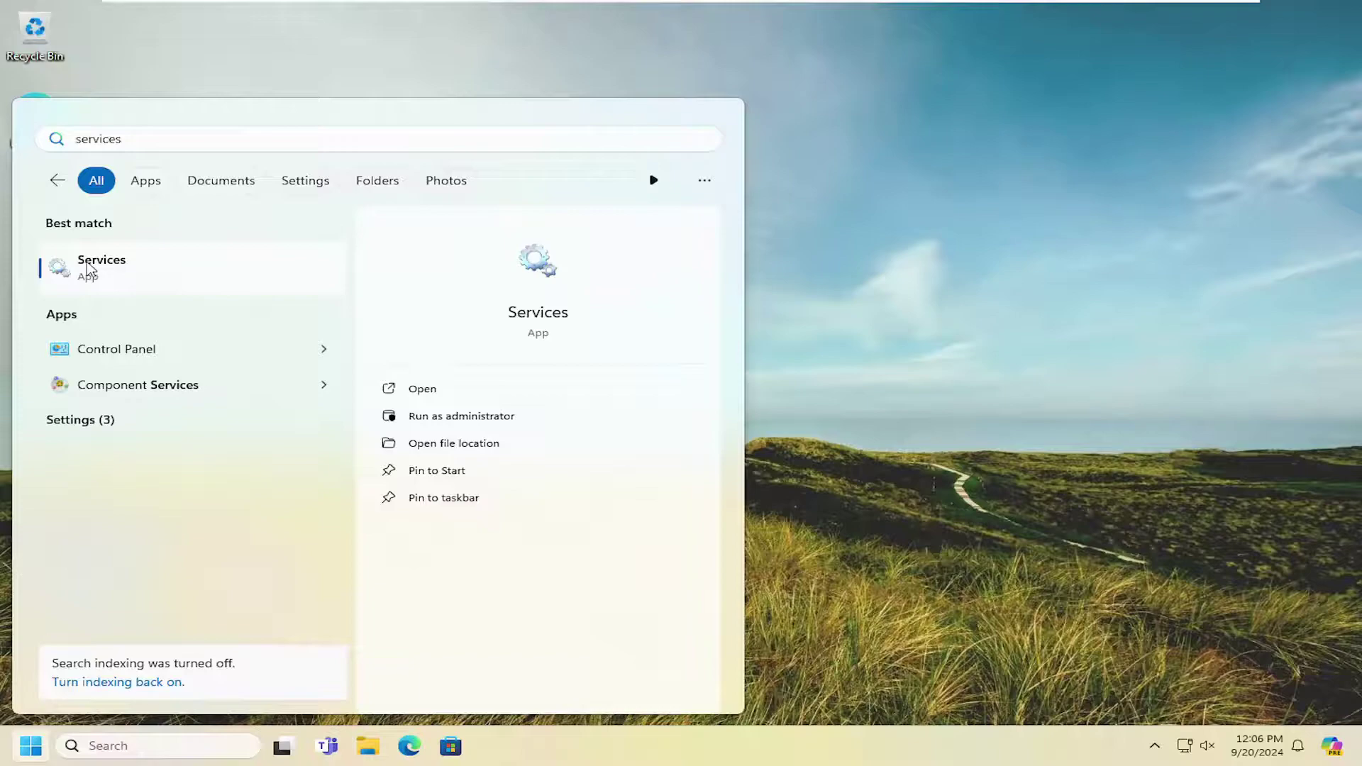
left_click(94, 278)
- Stop and start the Print Spooler service from its properties, then confirm with OK
left_click(709, 365)
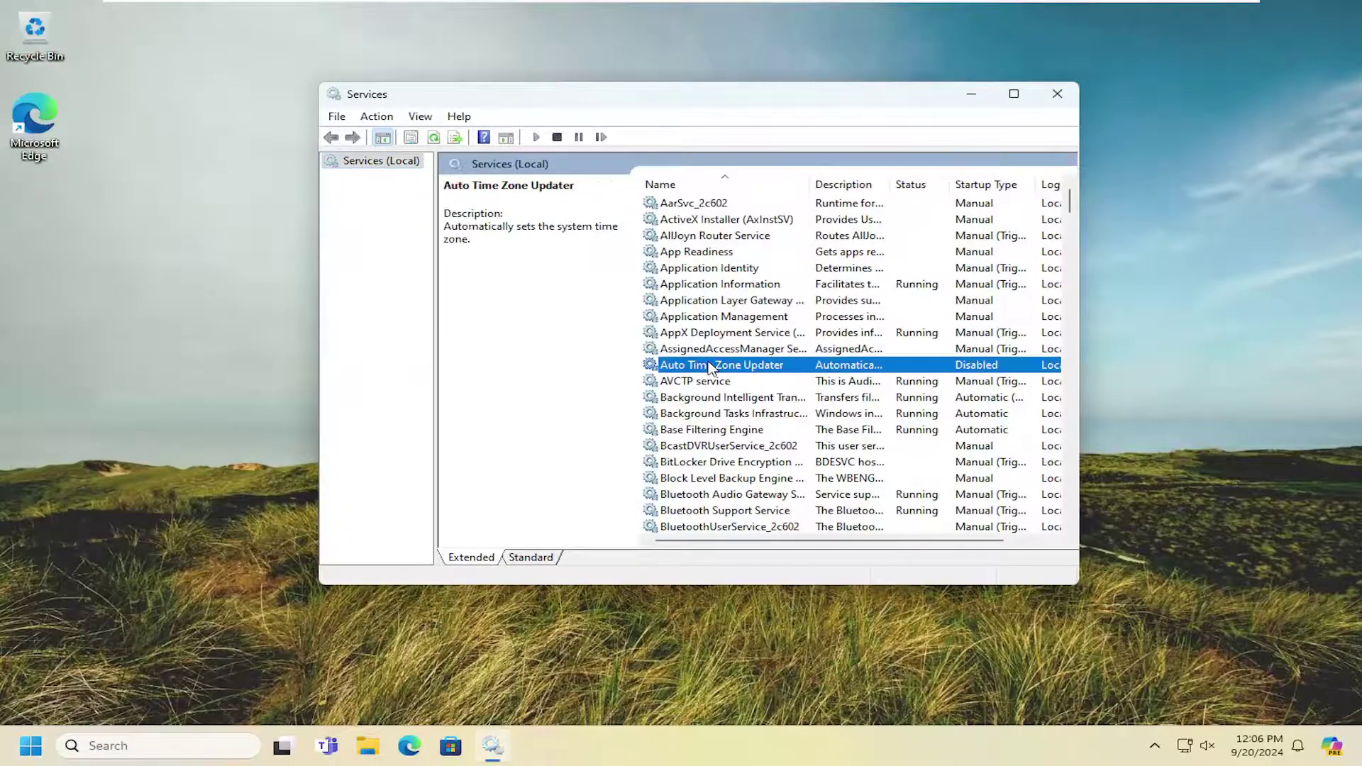
type("pr")
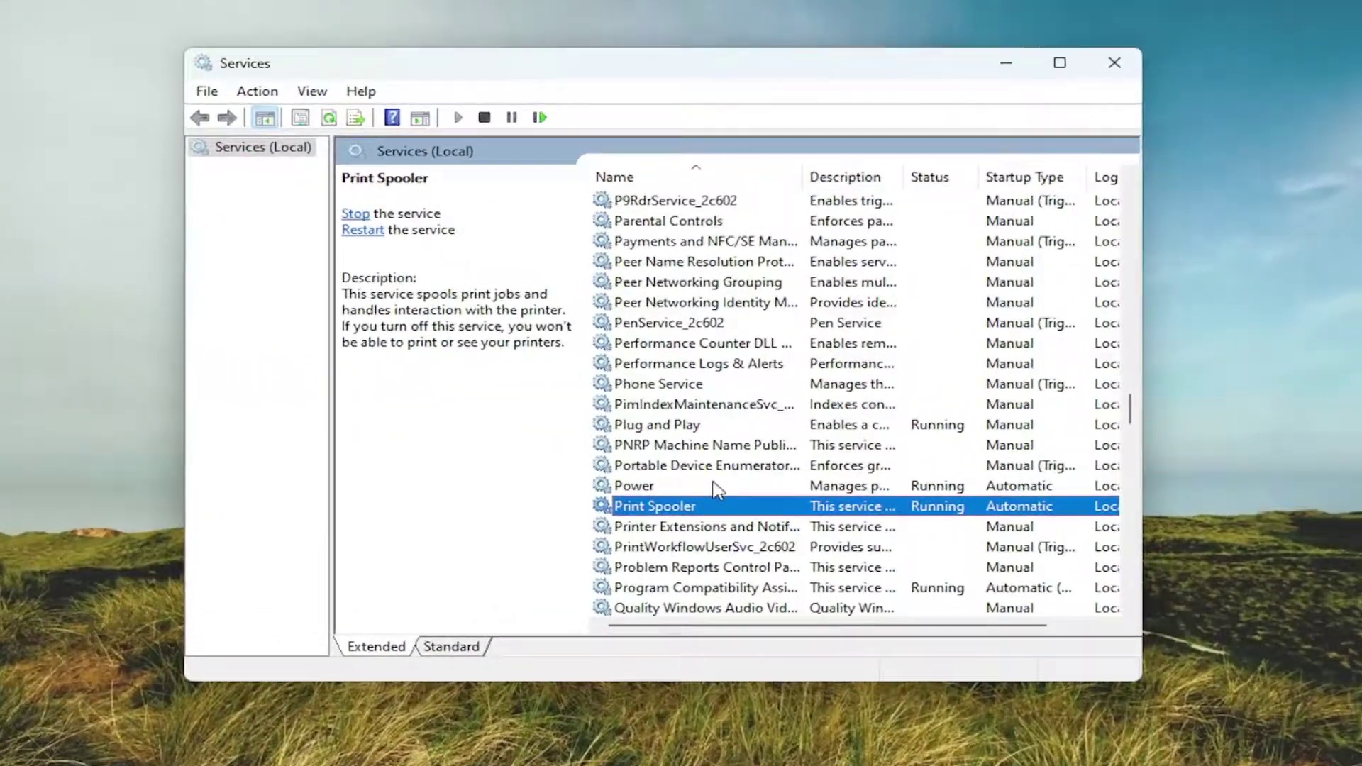
scroll(671, 367, "down", 2)
double_click(651, 385)
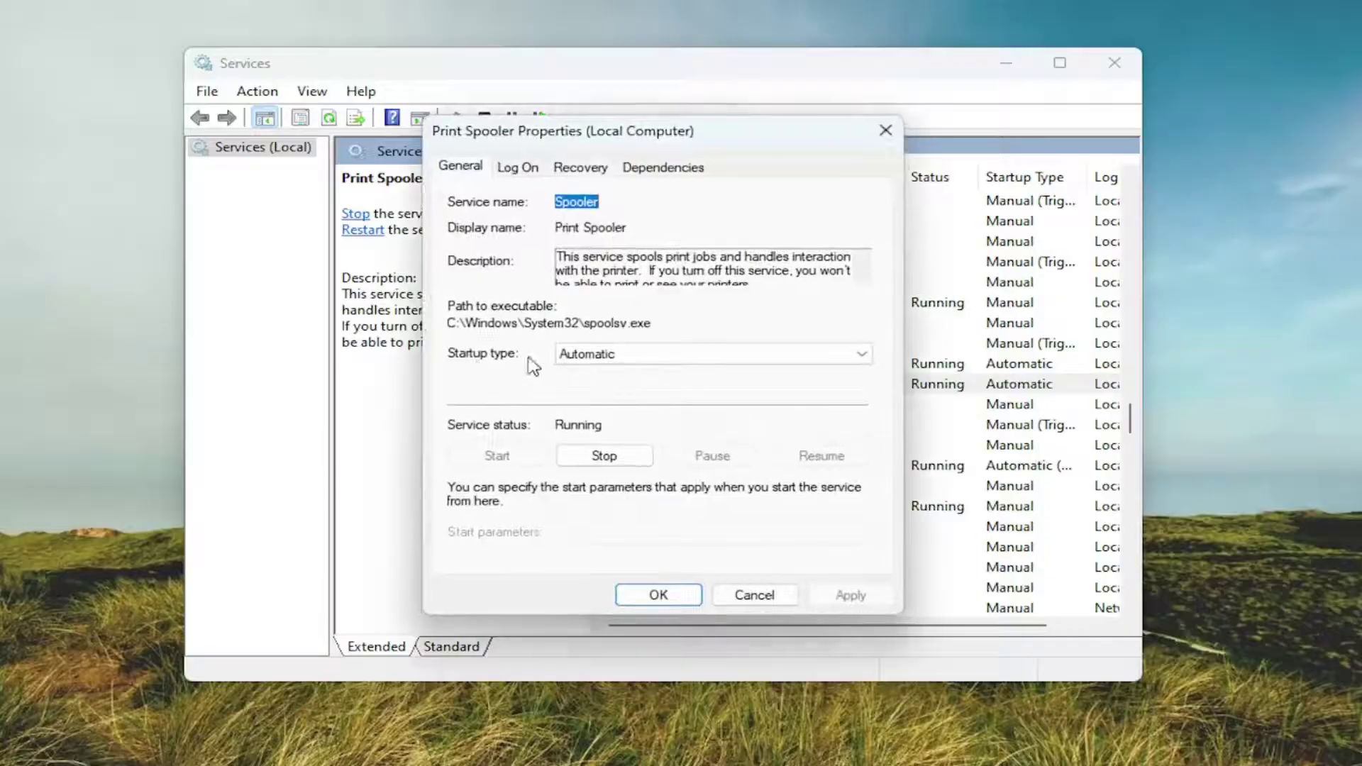
left_click(591, 457)
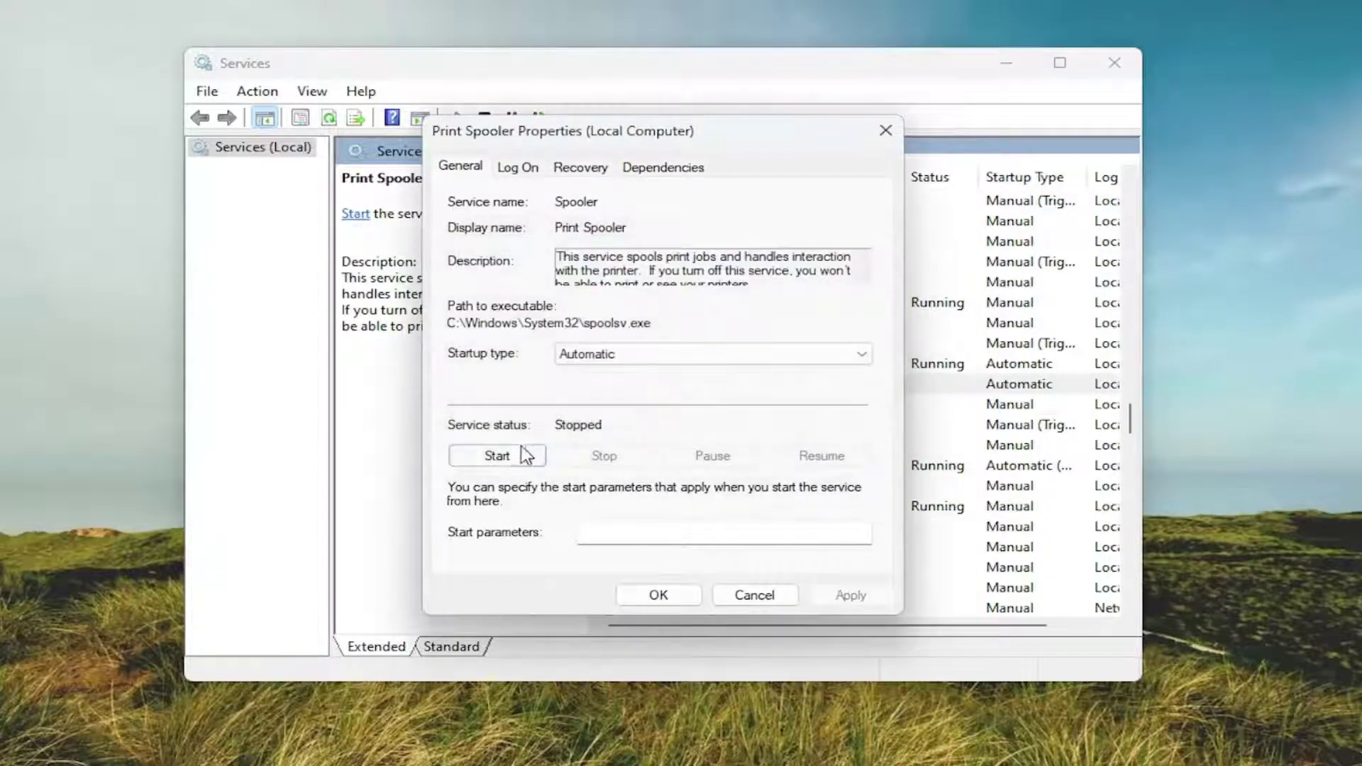
left_click(497, 460)
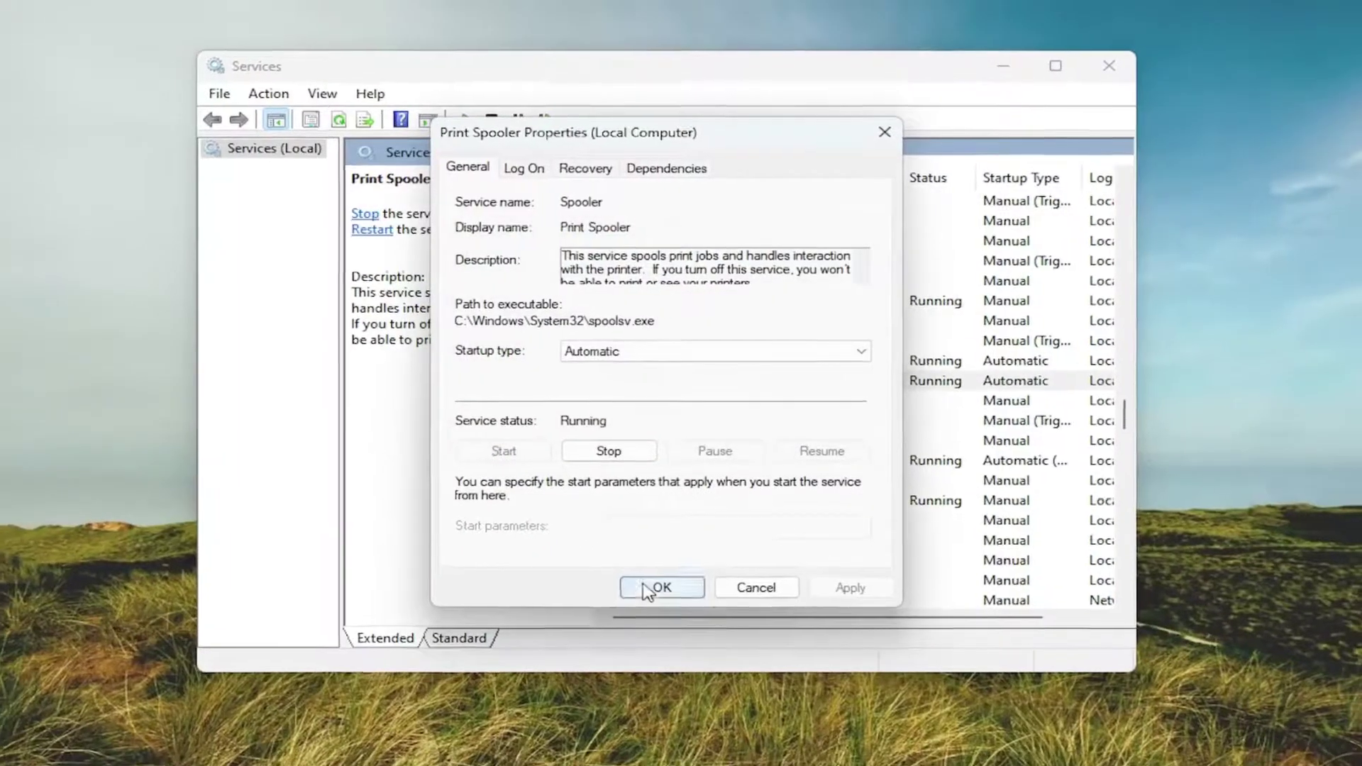
left_click(657, 595)
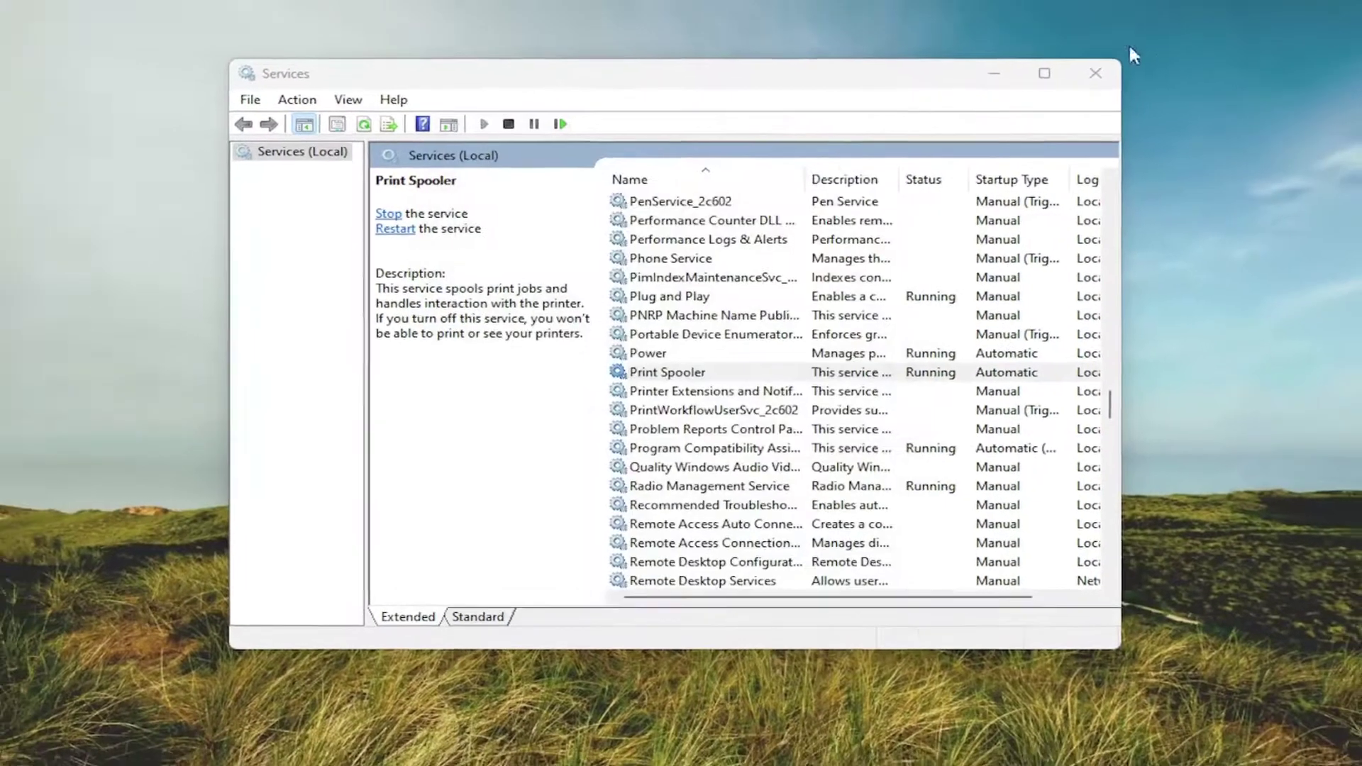
- Close Services and run Command Prompt as administrator from a 'cmd' Start search
left_click(1115, 63)
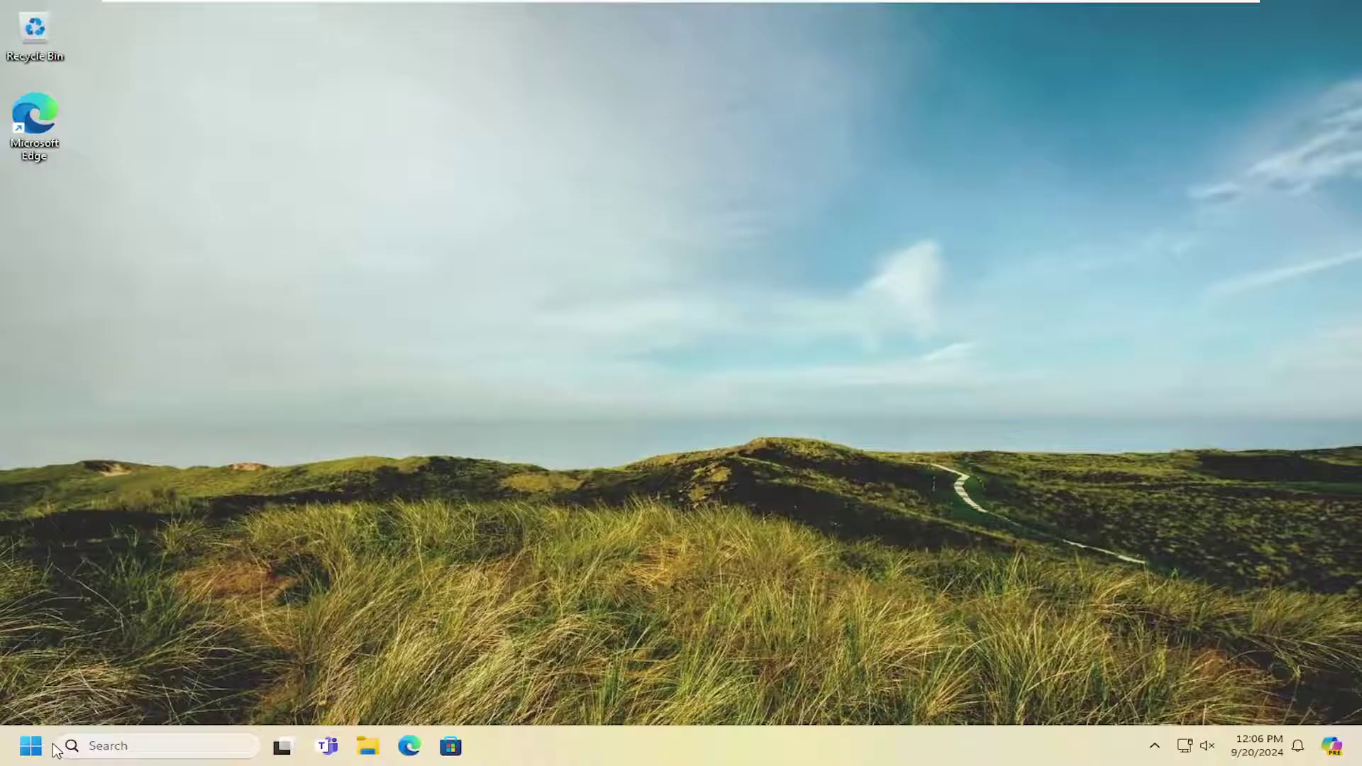
left_click(30, 748)
type("cmd")
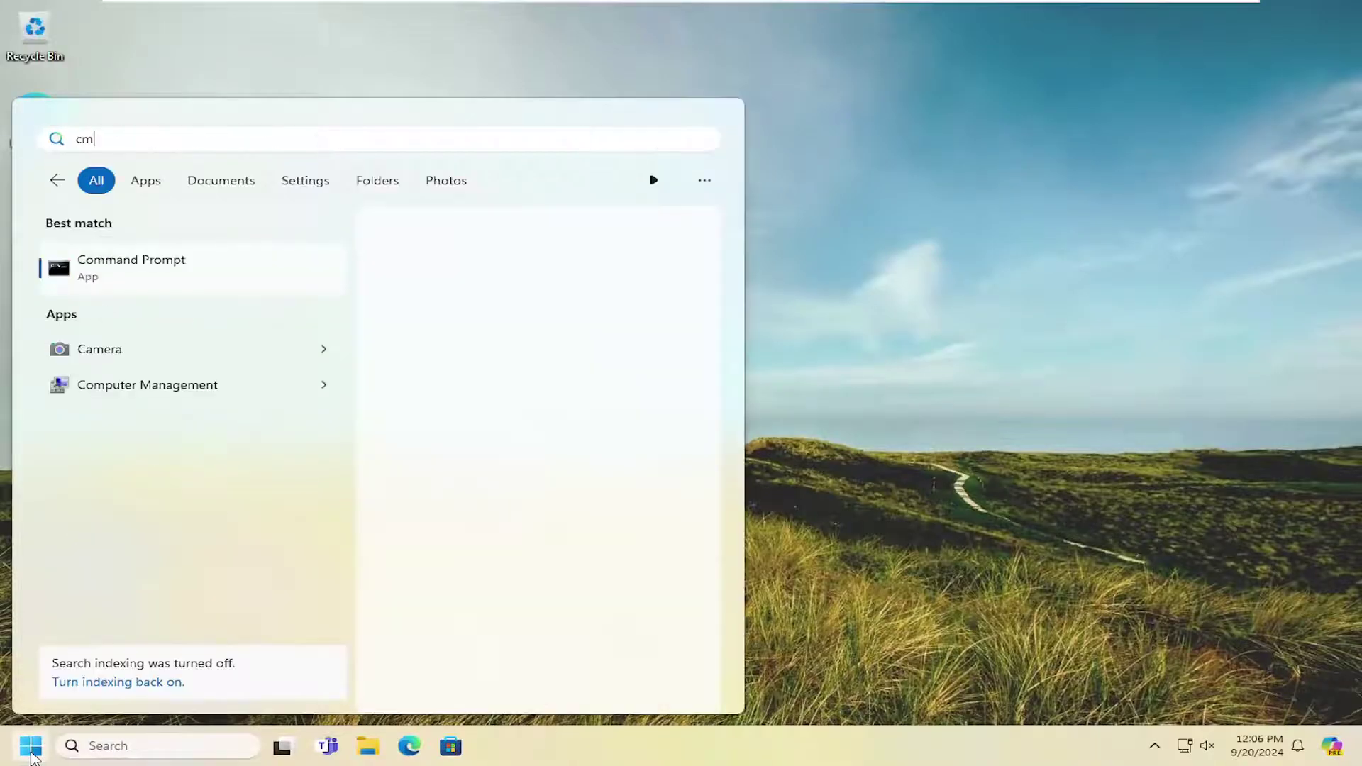
right_click(122, 276)
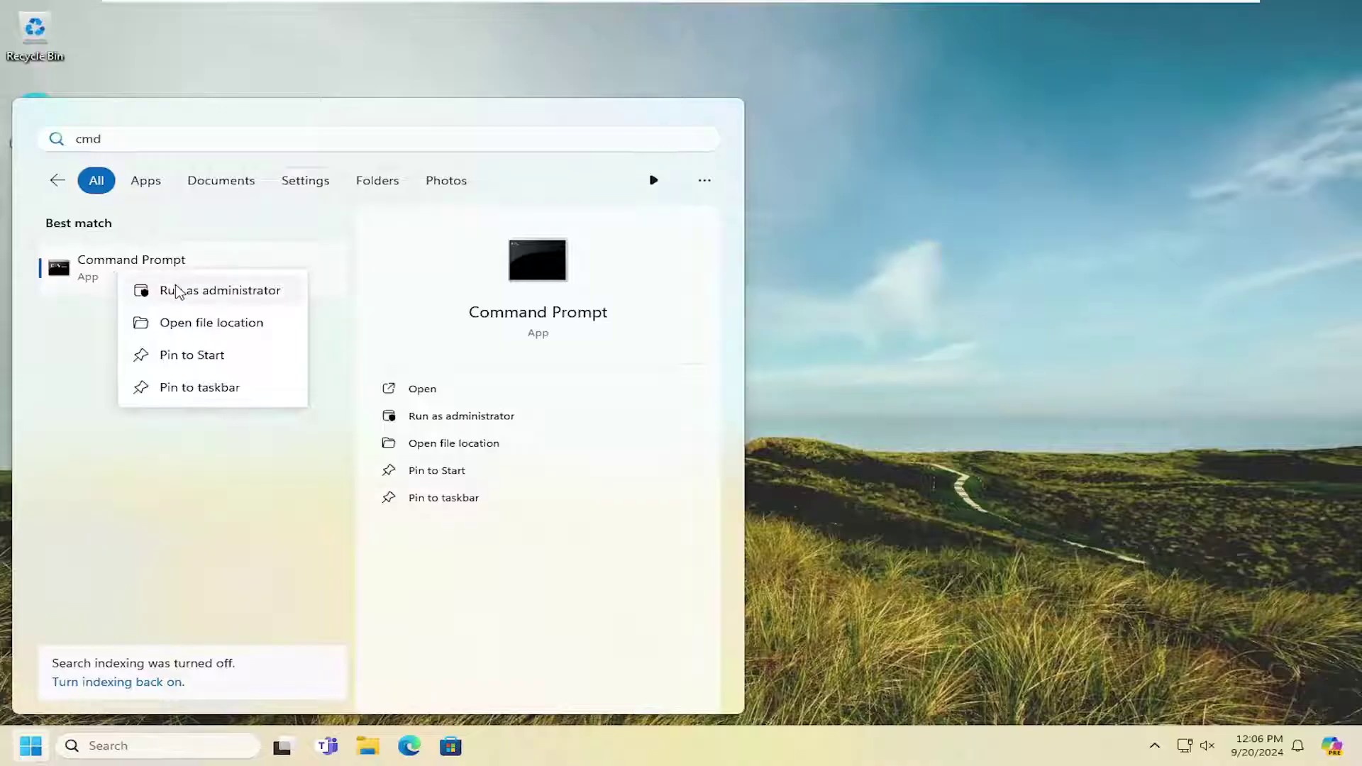
left_click(203, 293)
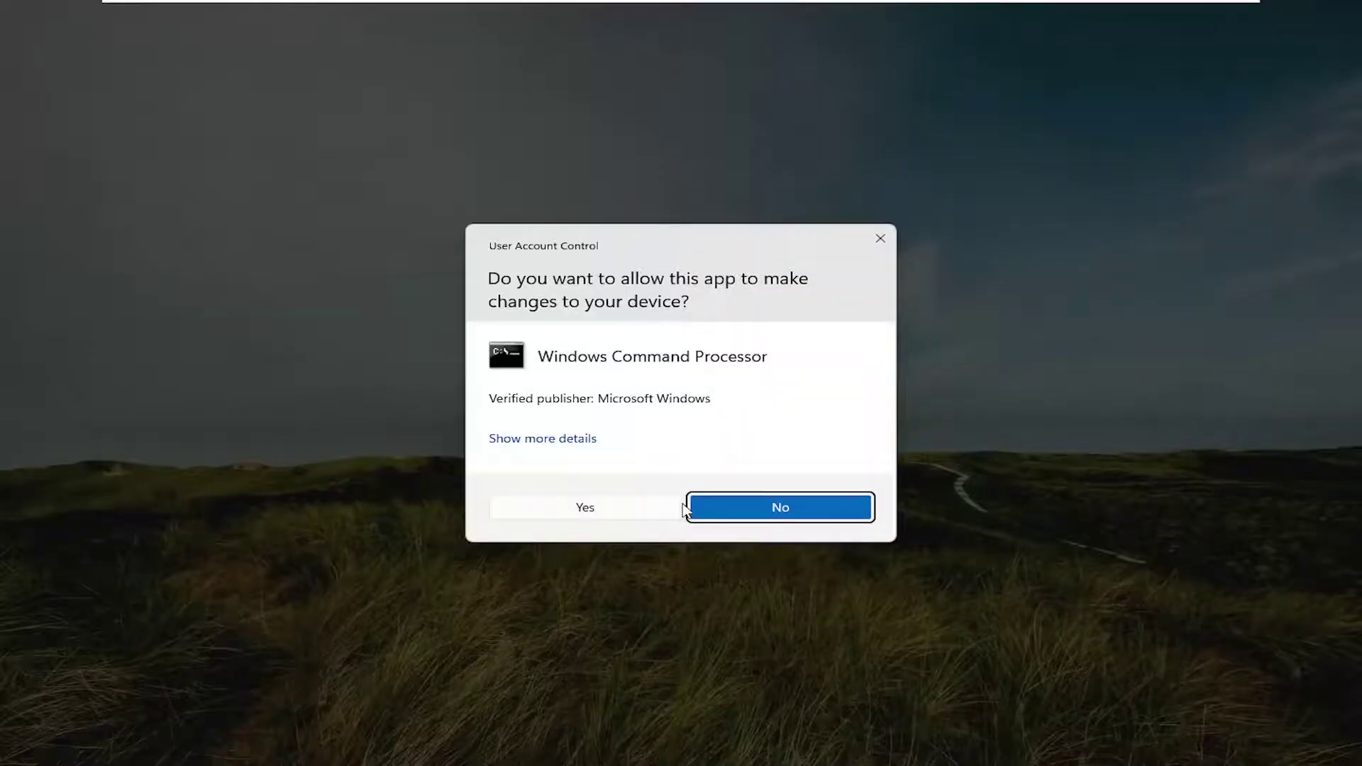
left_click(594, 508)
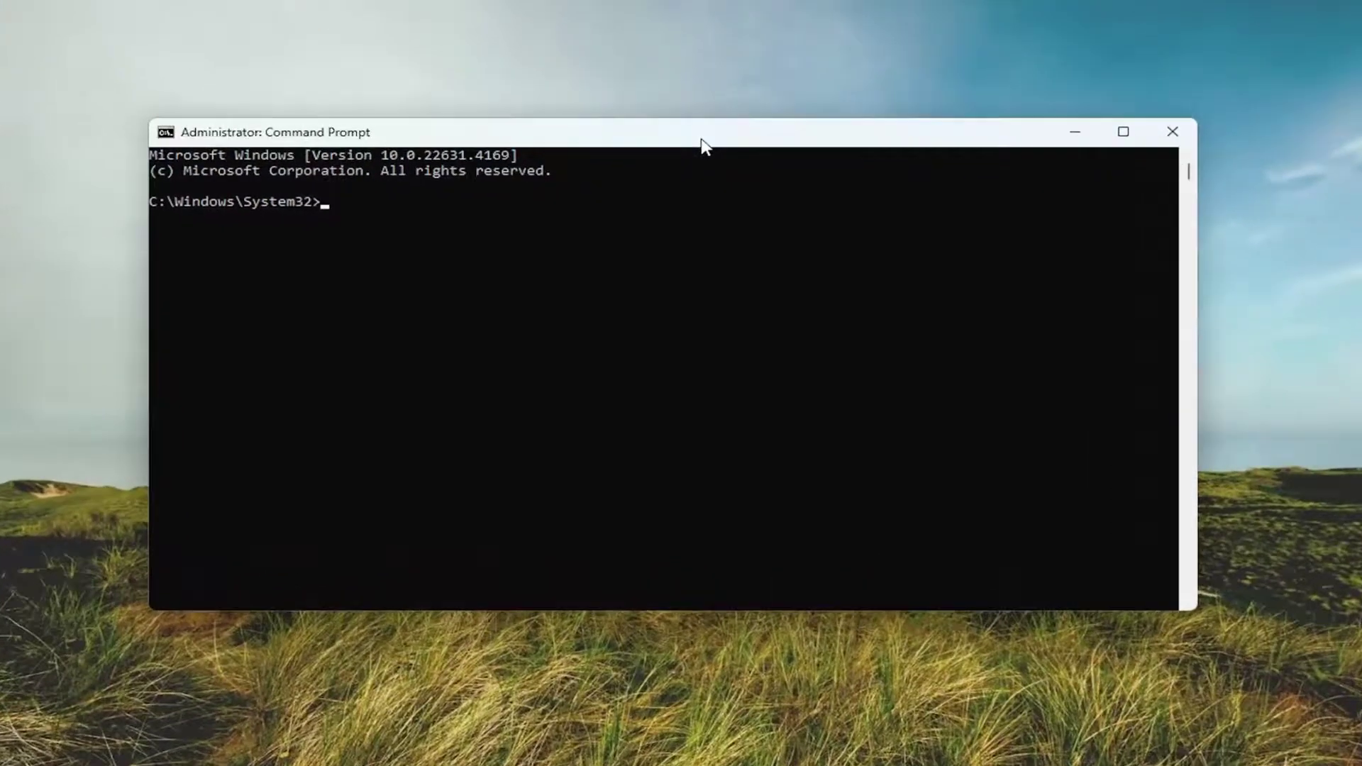
- Run sfc /scannow in the administrator Command Prompt
type("sfc /")
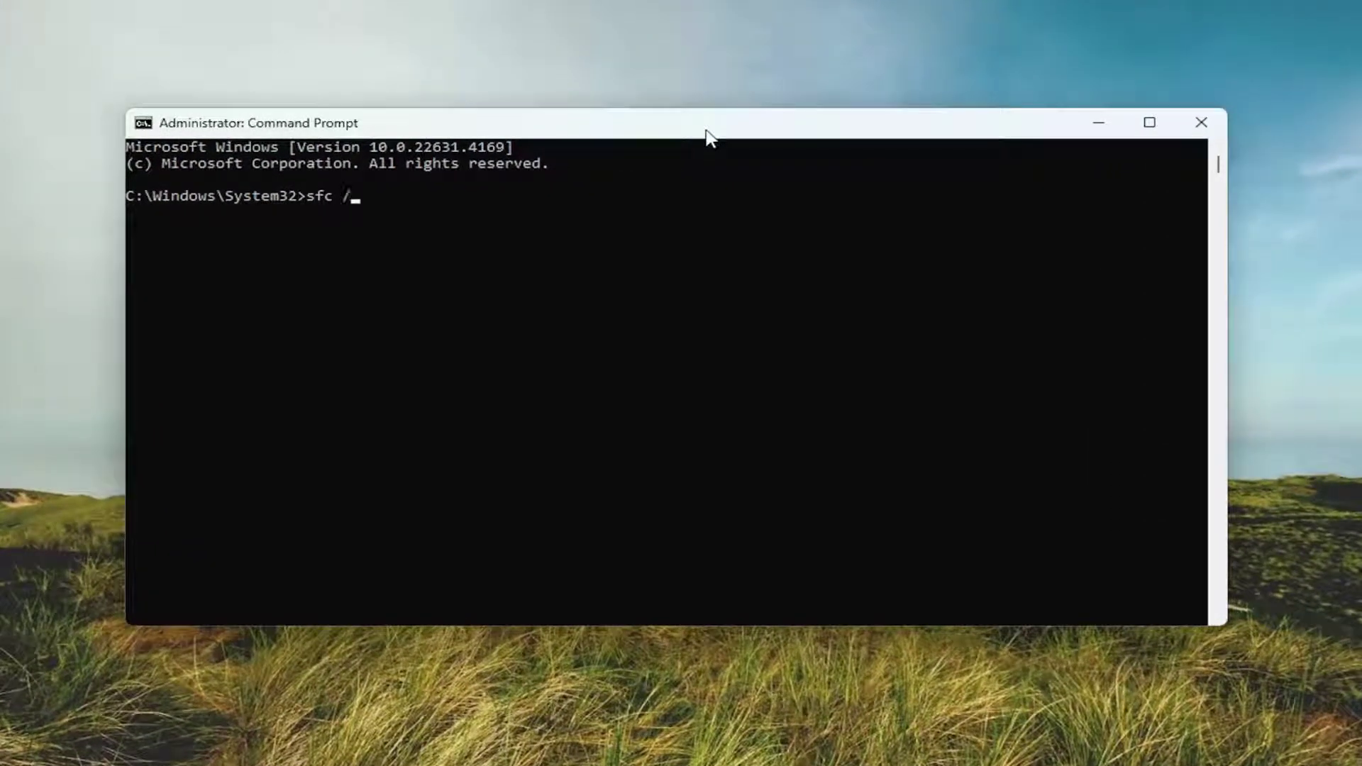
type("scannow")
left_click(447, 261)
key("Escape")
key("Return")
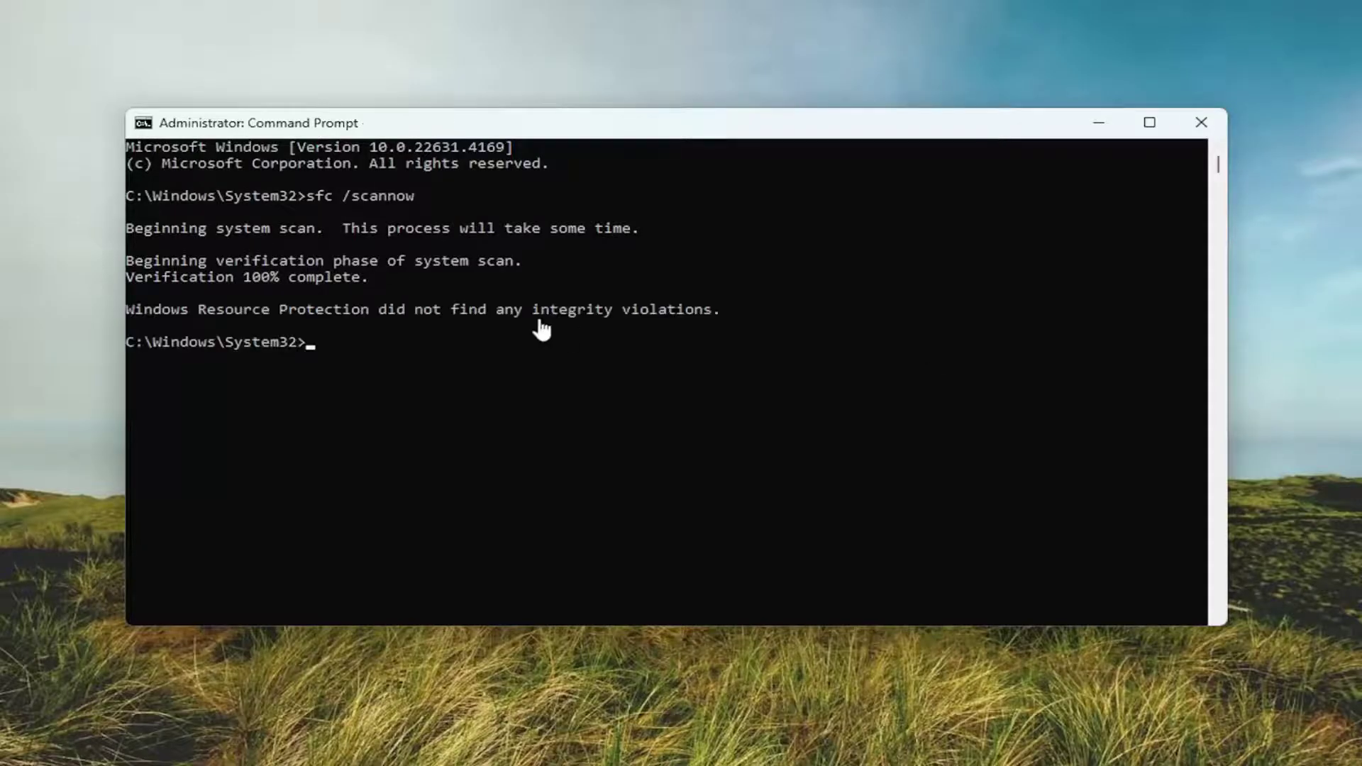
- Close Command Prompt, restart Windows, and dismiss the .NET Framework 3.5 prompt afterwards
left_click(1201, 122)
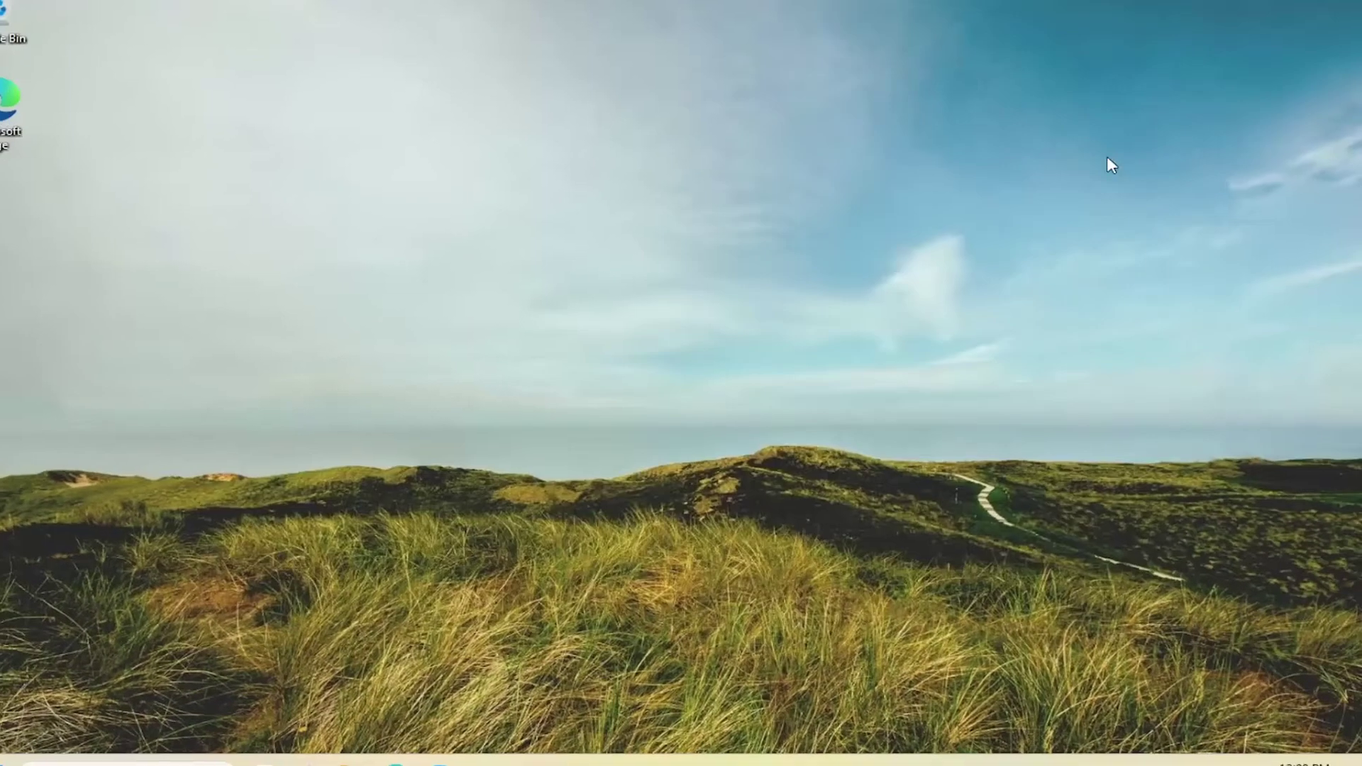
right_click(30, 746)
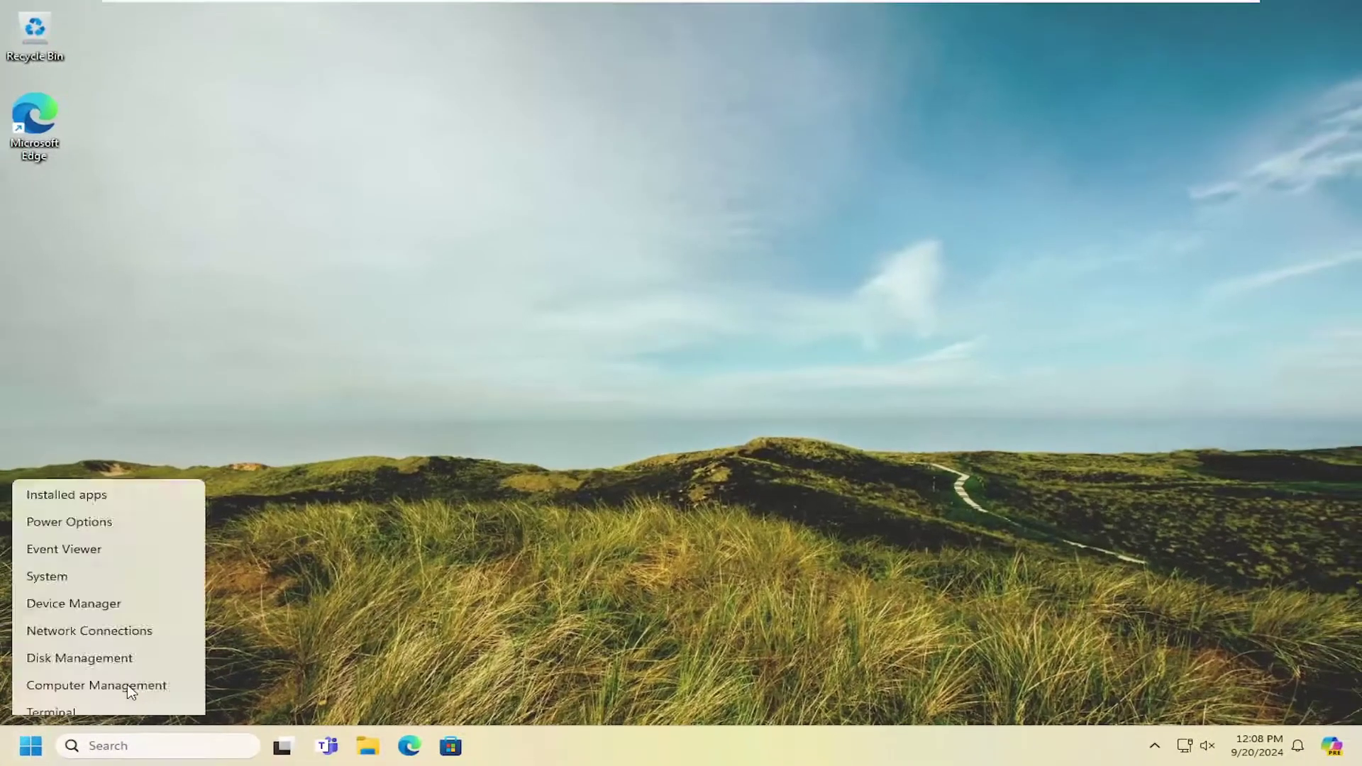
mouse_move(143, 669)
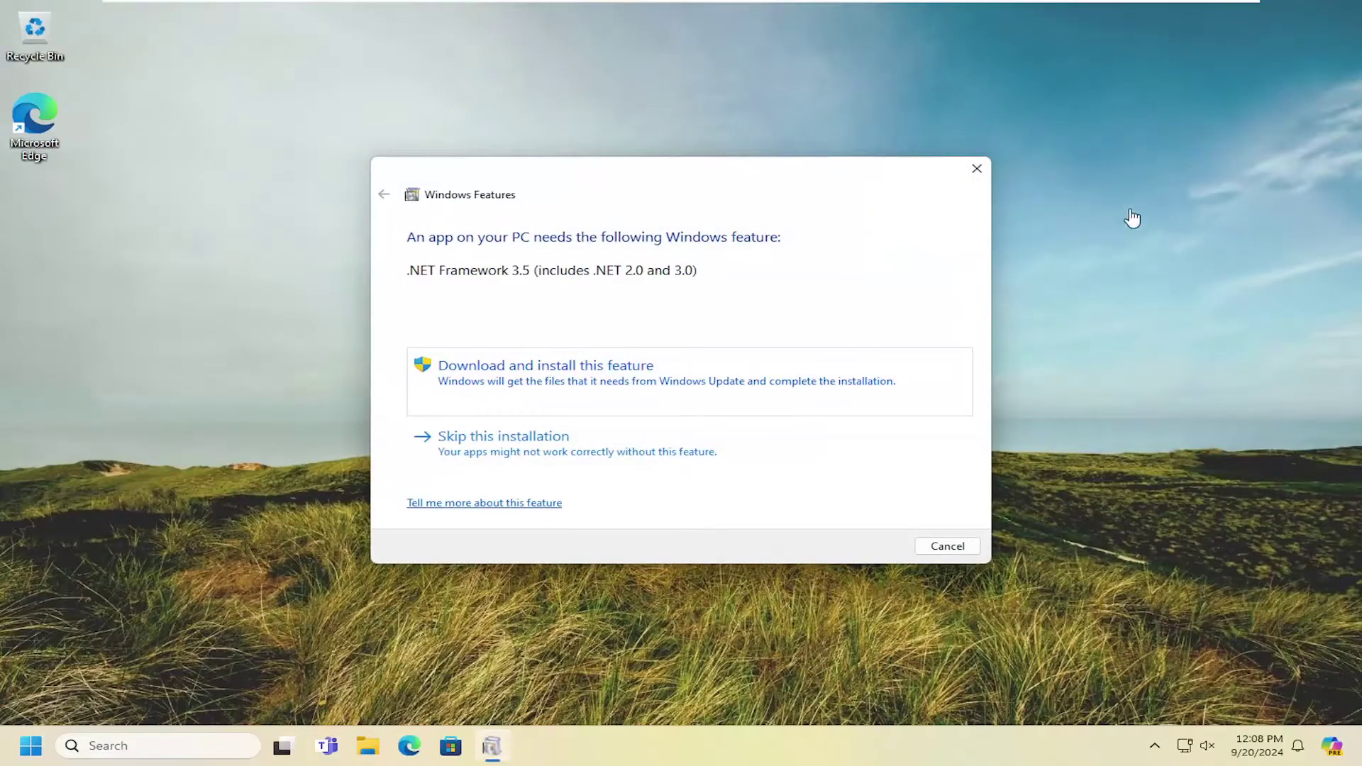
left_click(977, 168)
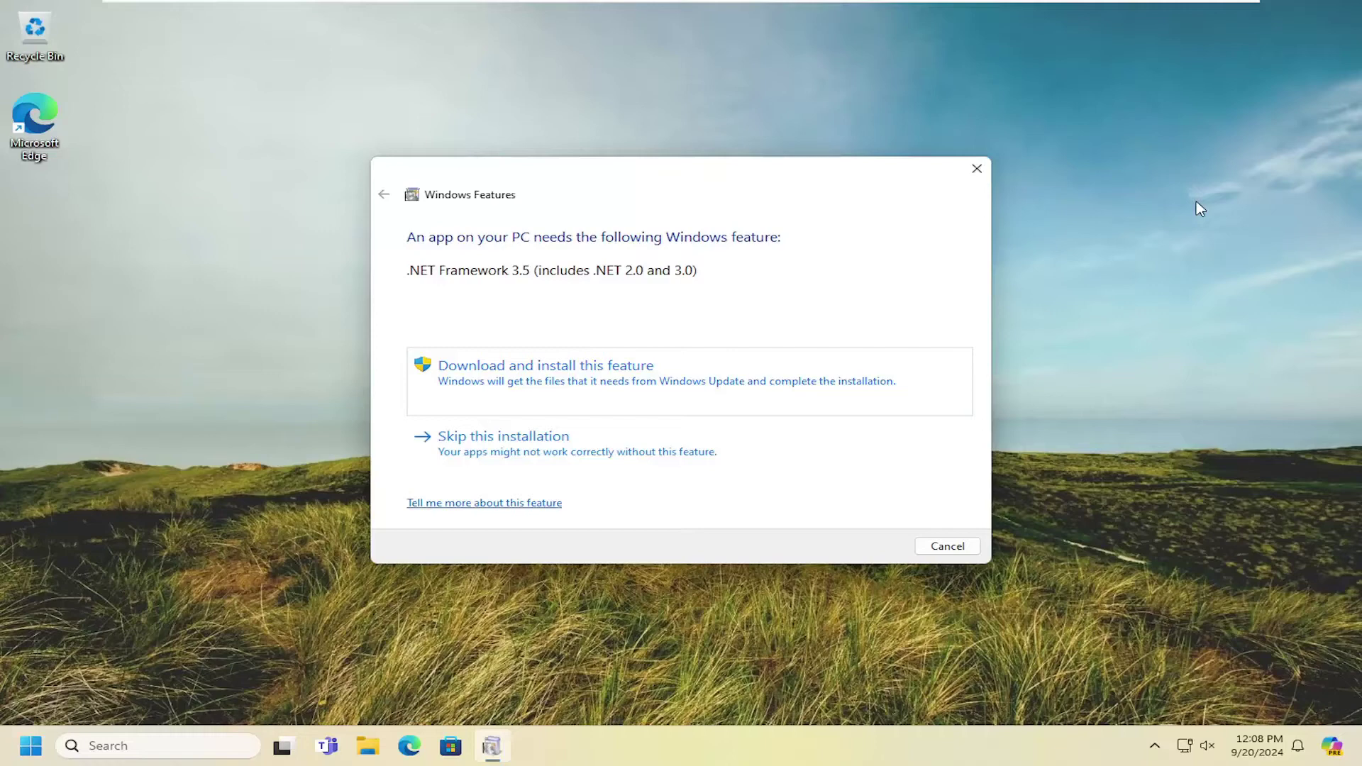